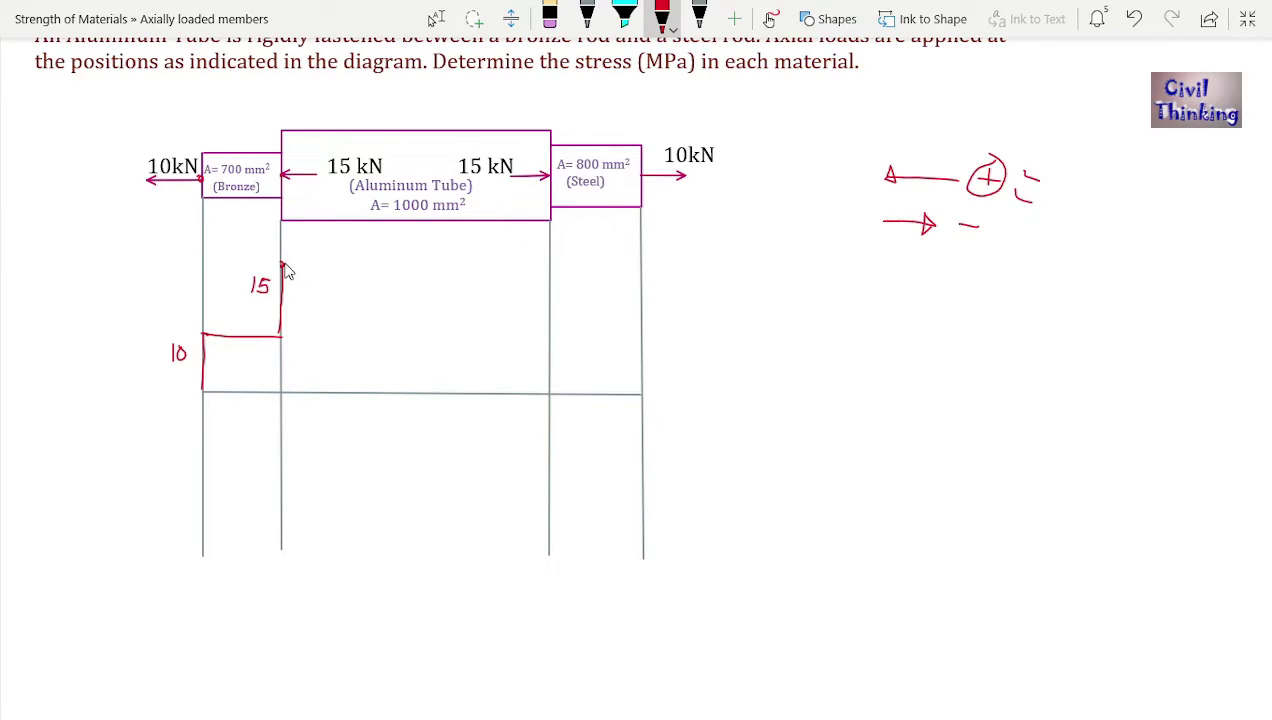
Step: Draw the red force line across the aluminum tube and the lower steel rod line
{"action": "left_click_drag", "start_coordinate": [282, 266], "coordinate": [548, 273]}
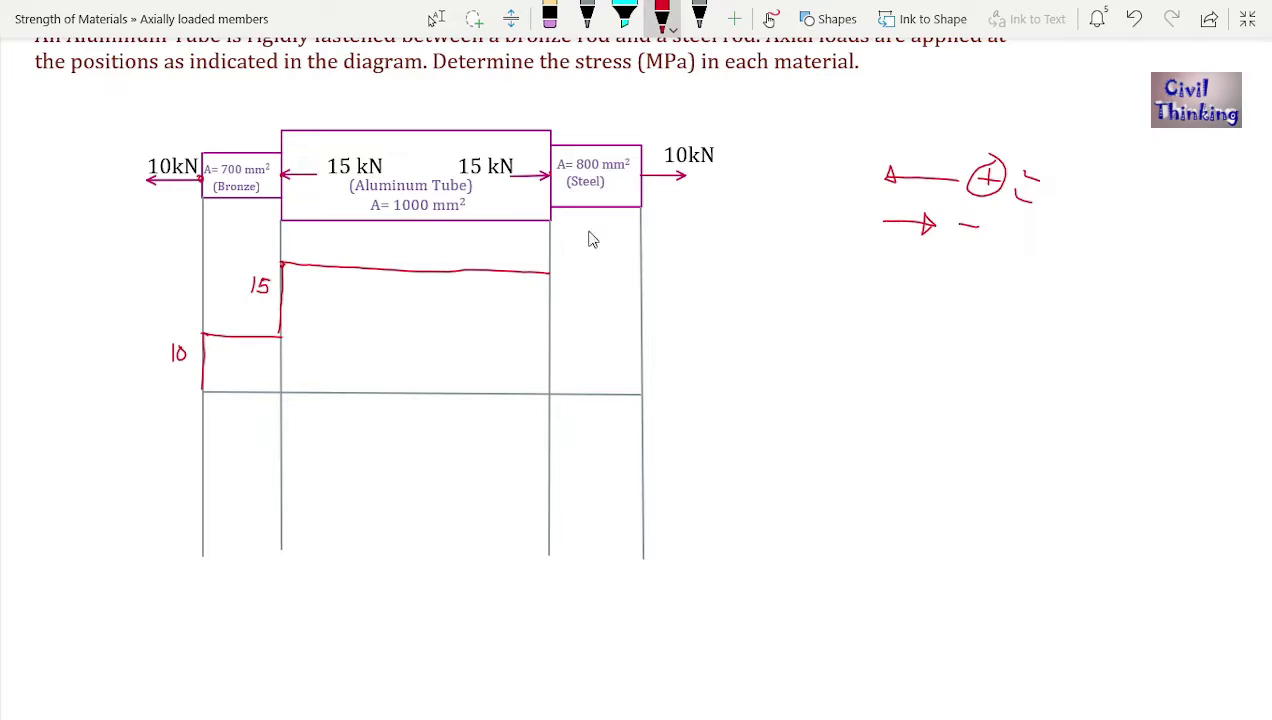
{"action": "mouse_move", "coordinate": [965, 212]}
{"action": "left_mouse_down"}
{"action": "mouse_move", "coordinate": [982, 236]}
{"action": "mouse_move", "coordinate": [962, 215]}
{"action": "left_mouse_up"}
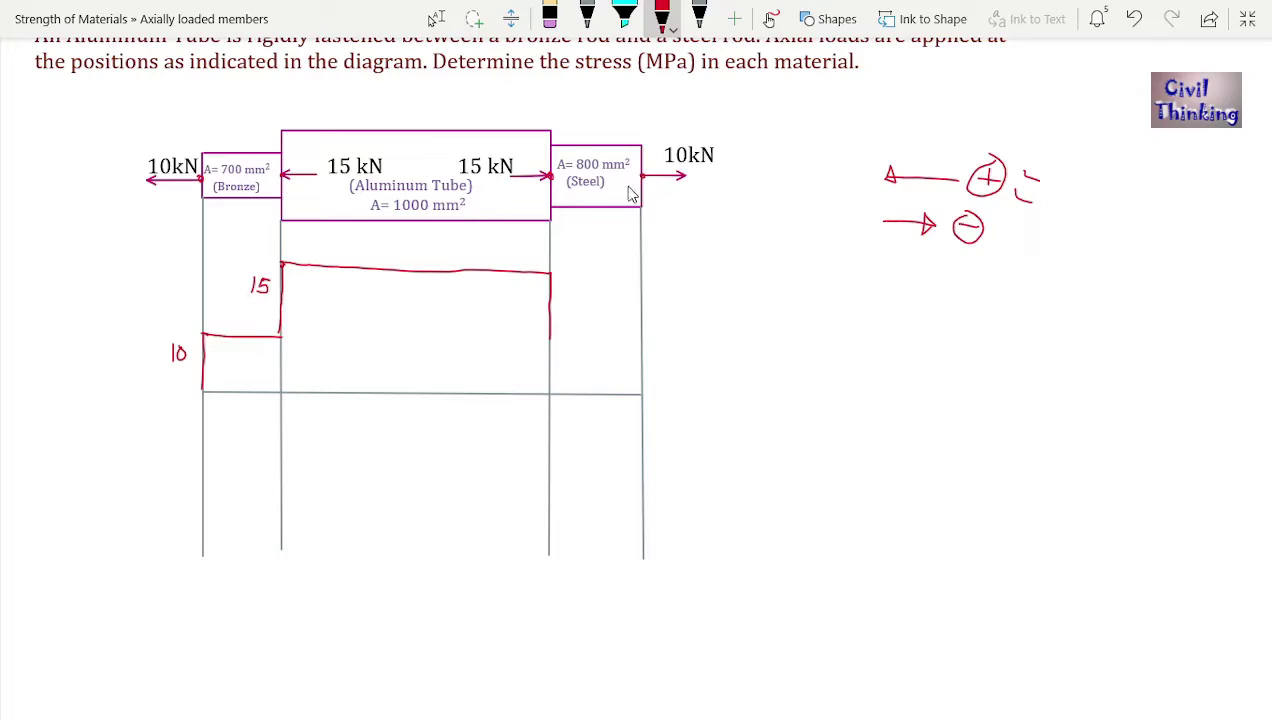
{"action": "left_click_drag", "start_coordinate": [551, 338], "coordinate": [640, 342]}
{"action": "left_click_drag", "start_coordinate": [990, 239], "coordinate": [1012, 251]}
Step: Add the sign-convention arrow, close the steel level at the rod's right end, and label it 10
{"action": "left_click_drag", "start_coordinate": [953, 291], "coordinate": [948, 334]}
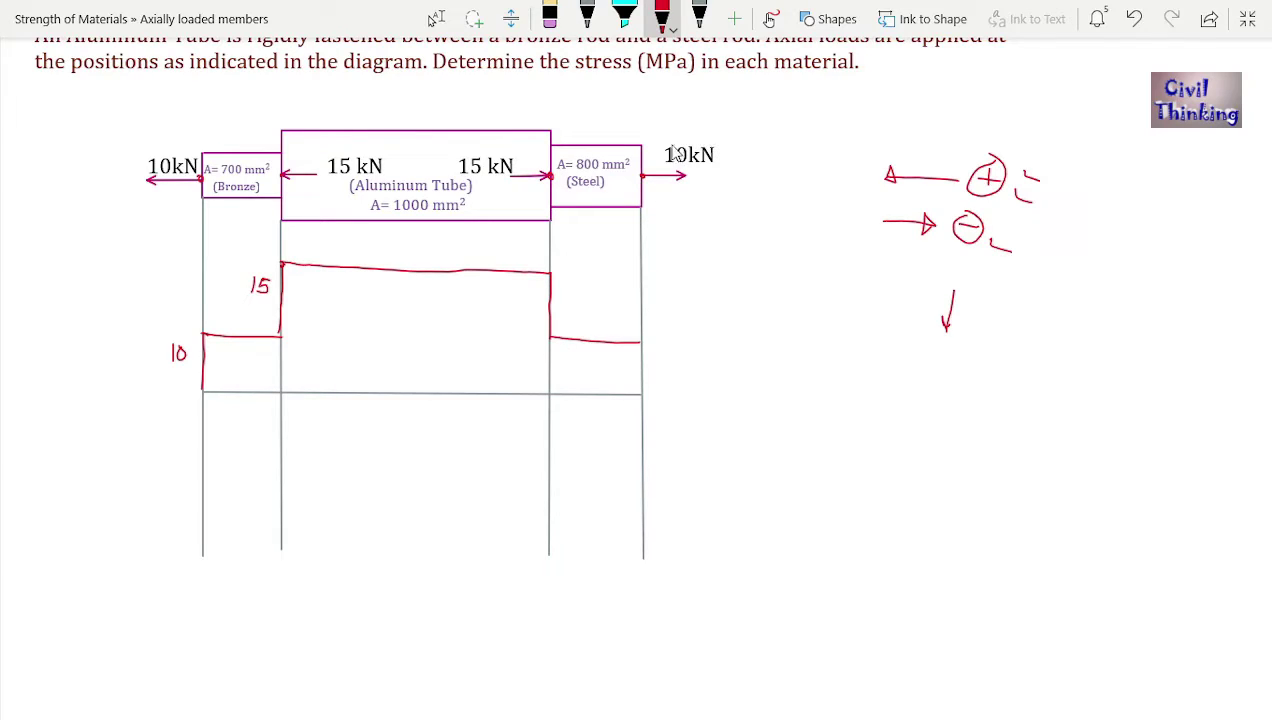
{"action": "left_click_drag", "start_coordinate": [991, 236], "coordinate": [1009, 252]}
{"action": "left_click_drag", "start_coordinate": [642, 343], "coordinate": [644, 360]}
{"action": "left_click_drag", "start_coordinate": [665, 364], "coordinate": [664, 367]}
{"action": "left_click", "coordinate": [699, 14]}
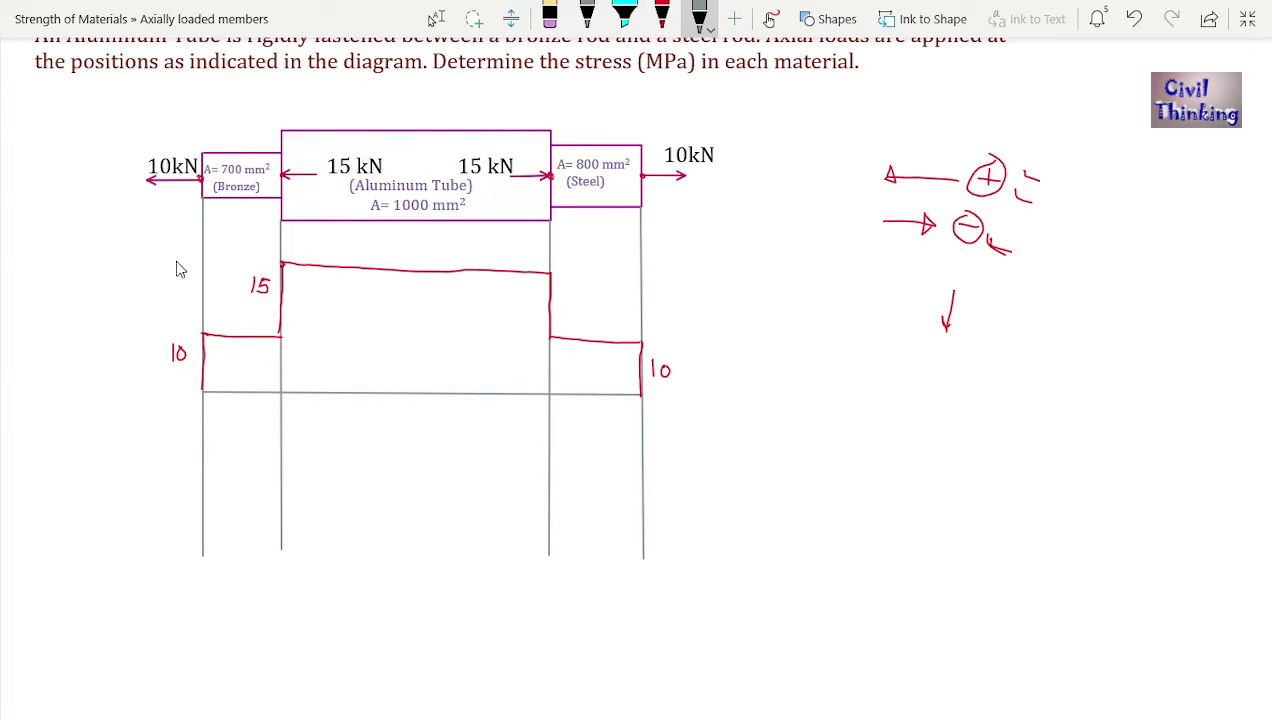
Step: Draw vertical dimension arrows labelled 25 at both ends of the aluminum tube
{"action": "left_click_drag", "start_coordinate": [308, 275], "coordinate": [285, 377]}
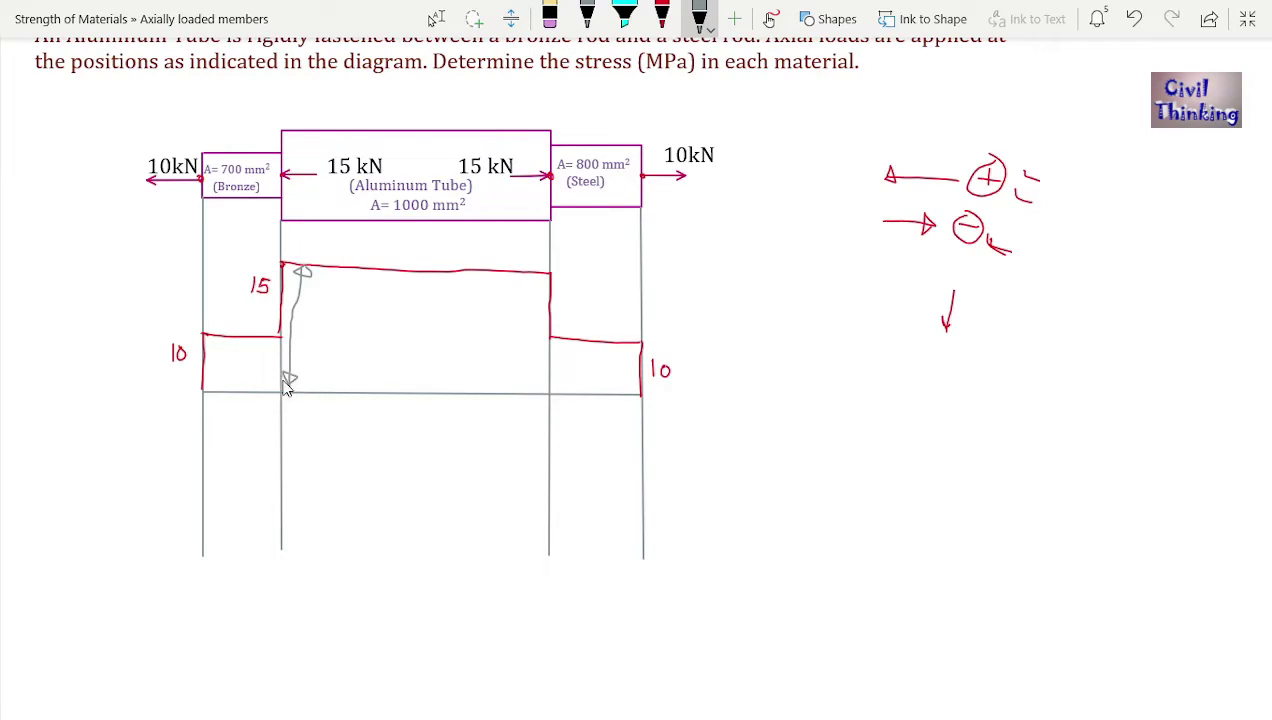
{"action": "left_click_drag", "start_coordinate": [305, 320], "coordinate": [318, 337]}
{"action": "mouse_move", "coordinate": [545, 281]}
{"action": "left_mouse_down"}
{"action": "mouse_move", "coordinate": [531, 283]}
{"action": "mouse_move", "coordinate": [518, 380]}
{"action": "mouse_move", "coordinate": [508, 372]}
{"action": "mouse_move", "coordinate": [524, 381]}
{"action": "left_mouse_up"}
{"action": "left_click_drag", "start_coordinate": [482, 316], "coordinate": [498, 330]}
{"action": "mouse_move", "coordinate": [503, 315]}
{"action": "left_mouse_down"}
{"action": "mouse_move", "coordinate": [502, 343]}
{"action": "mouse_move", "coordinate": [516, 316]}
{"action": "left_mouse_up"}
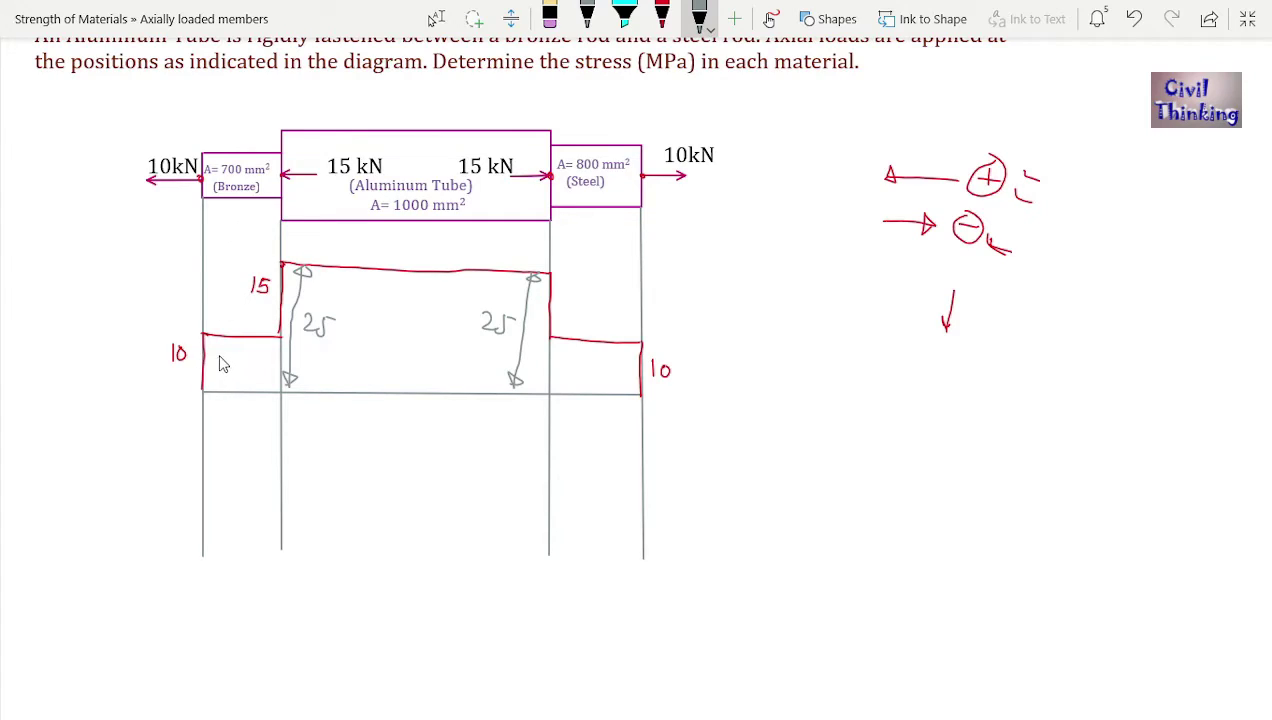
Step: Hatch the bronze region of the force diagram with vertical strokes
{"action": "left_click_drag", "start_coordinate": [226, 343], "coordinate": [207, 373]}
{"action": "left_click_drag", "start_coordinate": [237, 342], "coordinate": [223, 380]}
{"action": "mouse_move", "coordinate": [261, 342]}
{"action": "left_mouse_down"}
{"action": "mouse_move", "coordinate": [235, 380]}
{"action": "mouse_move", "coordinate": [258, 382]}
{"action": "left_mouse_up"}
{"action": "left_click_drag", "start_coordinate": [282, 362], "coordinate": [268, 388]}
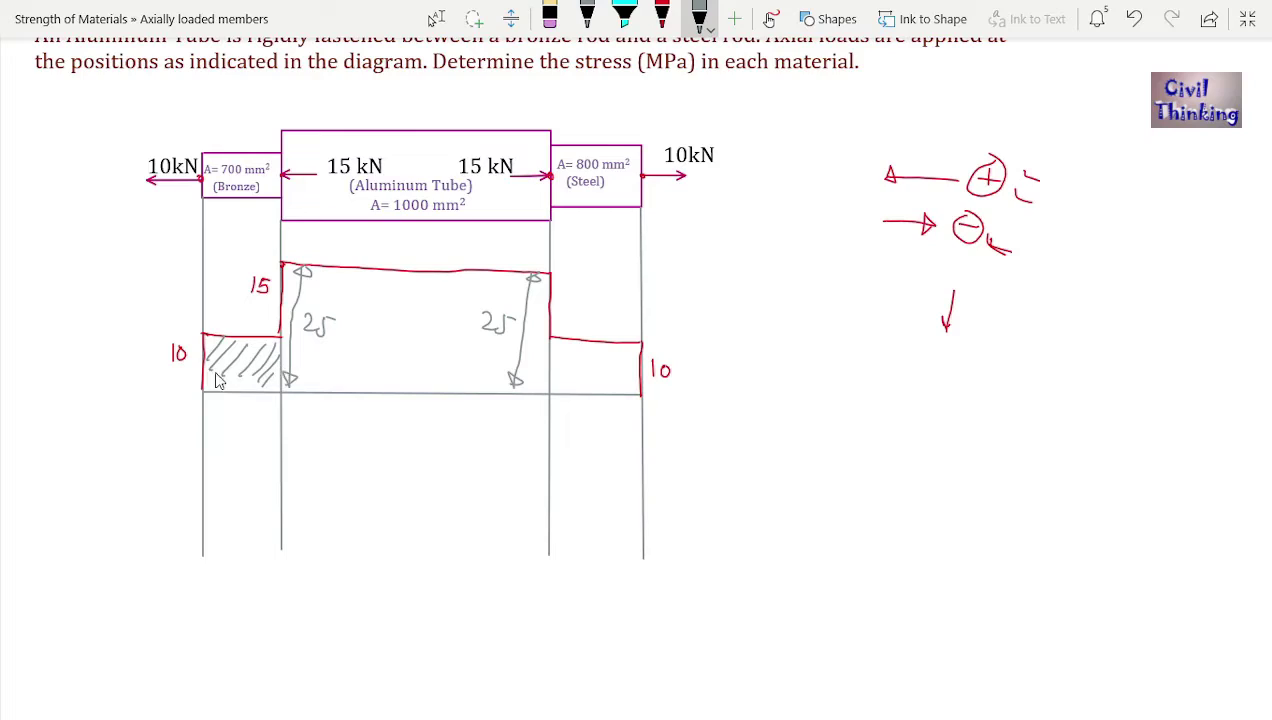
Step: Circle the bronze value 10 and handwrite P_B = 10kN at the lower left
{"action": "mouse_move", "coordinate": [175, 348]}
{"action": "left_mouse_down"}
{"action": "mouse_move", "coordinate": [180, 372]}
{"action": "mouse_move", "coordinate": [168, 342]}
{"action": "left_mouse_up"}
{"action": "mouse_move", "coordinate": [80, 470]}
{"action": "left_mouse_down"}
{"action": "mouse_move", "coordinate": [80, 506]}
{"action": "mouse_move", "coordinate": [81, 490]}
{"action": "left_mouse_up"}
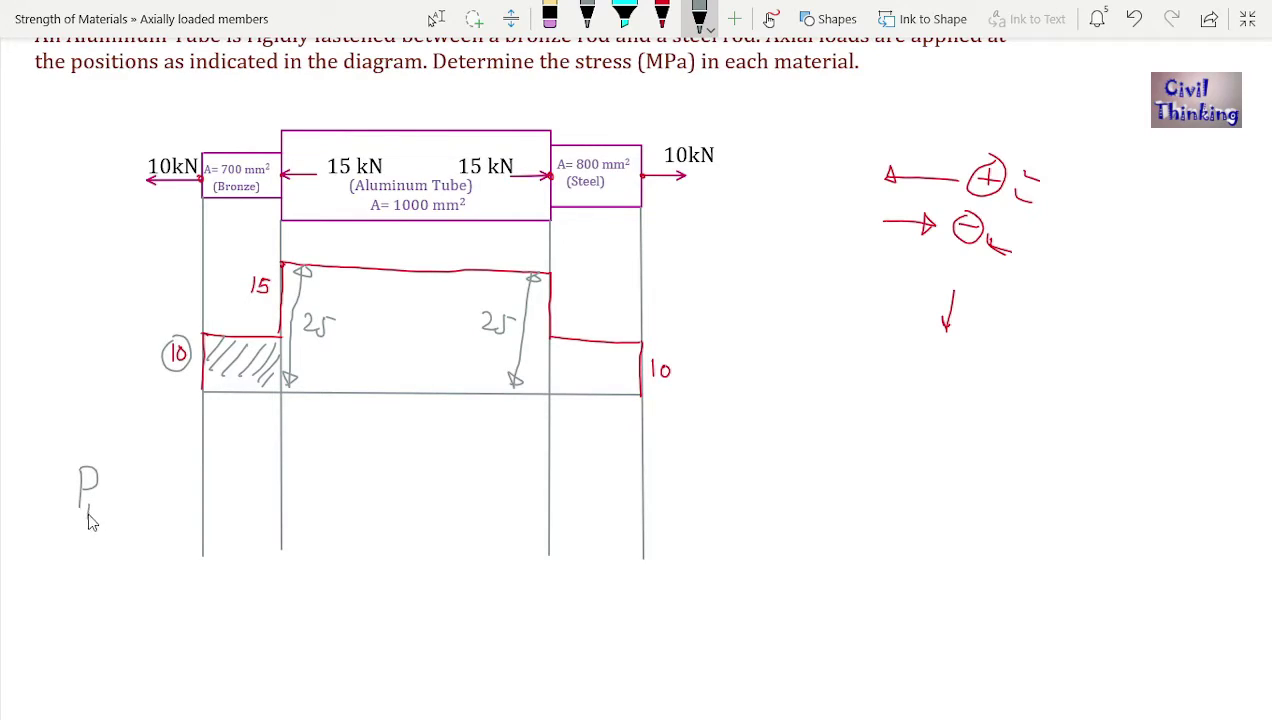
{"action": "mouse_move", "coordinate": [88, 505]}
{"action": "left_mouse_down"}
{"action": "mouse_move", "coordinate": [90, 518]}
{"action": "mouse_move", "coordinate": [126, 477]}
{"action": "left_mouse_up"}
{"action": "mouse_move", "coordinate": [108, 488]}
{"action": "left_mouse_down"}
{"action": "mouse_move", "coordinate": [141, 492]}
{"action": "mouse_move", "coordinate": [150, 474]}
{"action": "mouse_move", "coordinate": [172, 492]}
{"action": "mouse_move", "coordinate": [187, 476]}
{"action": "left_mouse_up"}
Step: Hatch the aluminum tube region with diagonal strokes and underline the word Aluminum
{"action": "left_click_drag", "start_coordinate": [306, 262], "coordinate": [290, 345]}
{"action": "left_click_drag", "start_coordinate": [378, 272], "coordinate": [330, 368]}
{"action": "left_click_drag", "start_coordinate": [437, 282], "coordinate": [386, 362]}
{"action": "left_click_drag", "start_coordinate": [493, 283], "coordinate": [447, 362]}
{"action": "left_click_drag", "start_coordinate": [534, 288], "coordinate": [498, 360]}
{"action": "left_click_drag", "start_coordinate": [544, 336], "coordinate": [512, 390]}
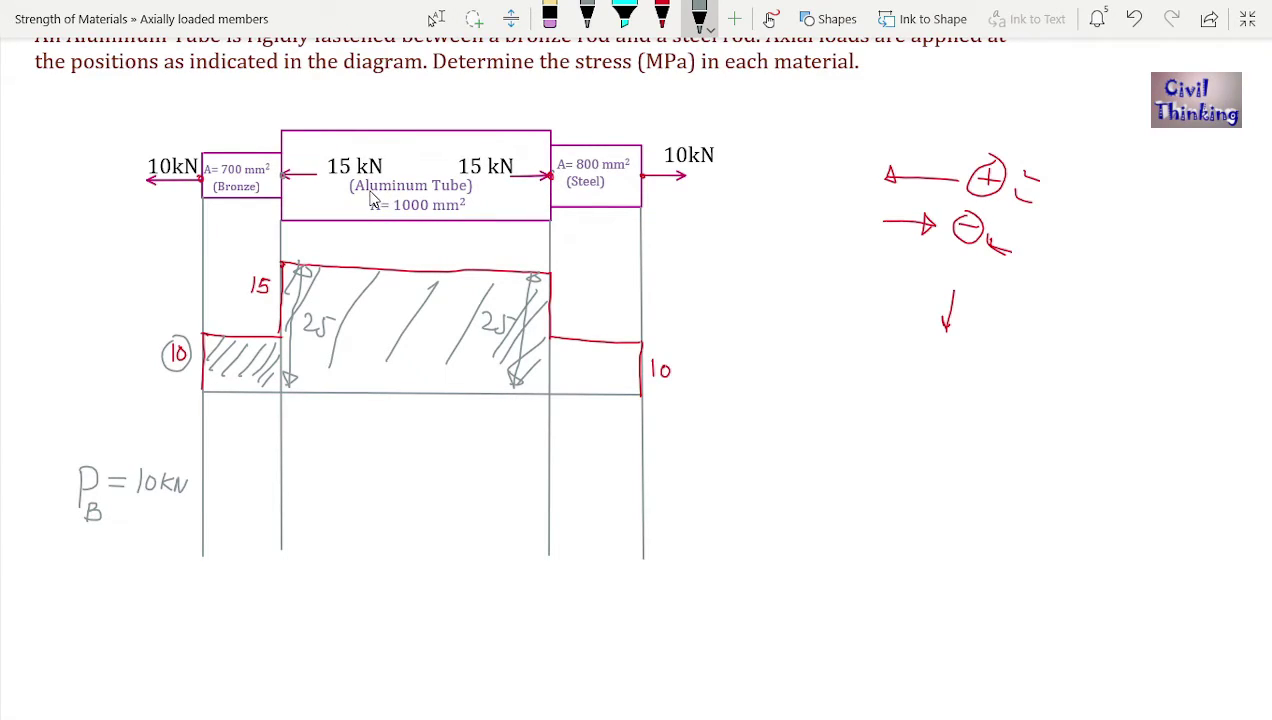
{"action": "left_click_drag", "start_coordinate": [386, 197], "coordinate": [432, 196]}
{"action": "left_click", "coordinate": [546, 342]}
Step: Touch up the left dimension arrowhead and write P_Al = 25 under the tube section
{"action": "left_click_drag", "start_coordinate": [302, 268], "coordinate": [309, 277]}
{"action": "mouse_move", "coordinate": [320, 441]}
{"action": "left_mouse_down"}
{"action": "mouse_move", "coordinate": [318, 490]}
{"action": "mouse_move", "coordinate": [319, 466]}
{"action": "left_mouse_up"}
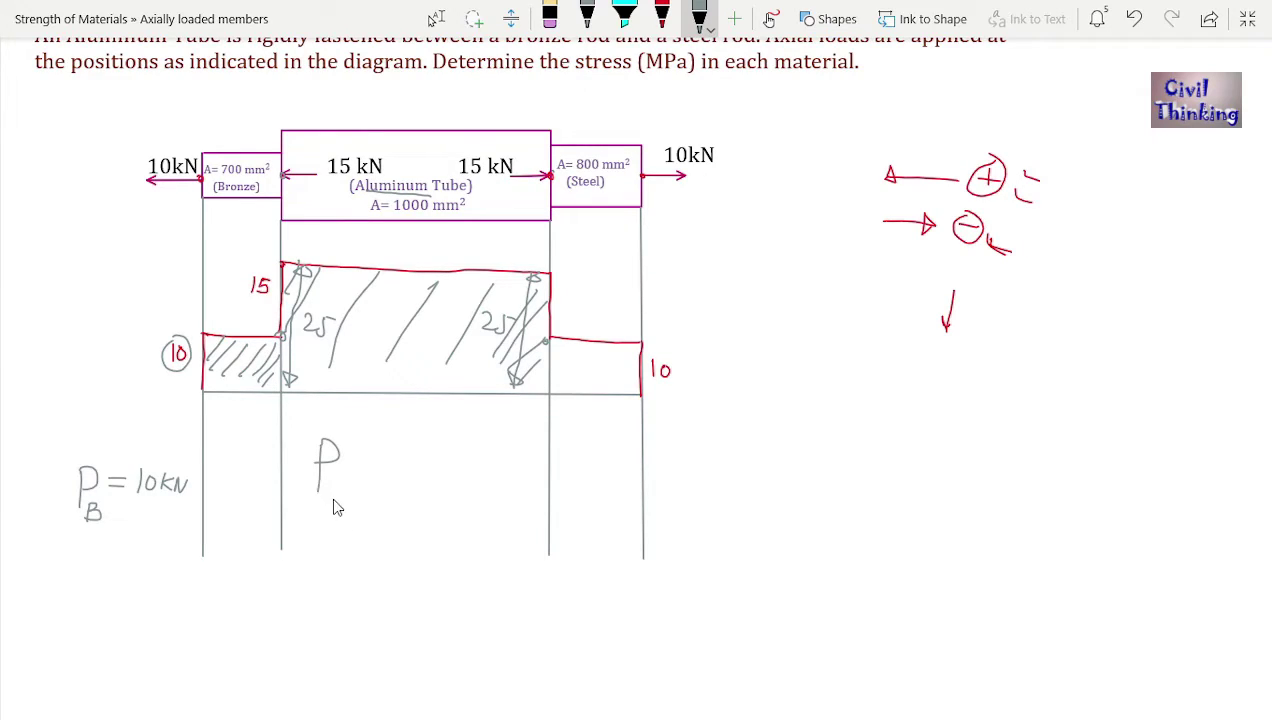
{"action": "left_click_drag", "start_coordinate": [319, 509], "coordinate": [346, 510]}
{"action": "mouse_move", "coordinate": [355, 456]}
{"action": "left_mouse_down"}
{"action": "mouse_move", "coordinate": [412, 471]}
{"action": "mouse_move", "coordinate": [432, 446]}
{"action": "left_mouse_up"}
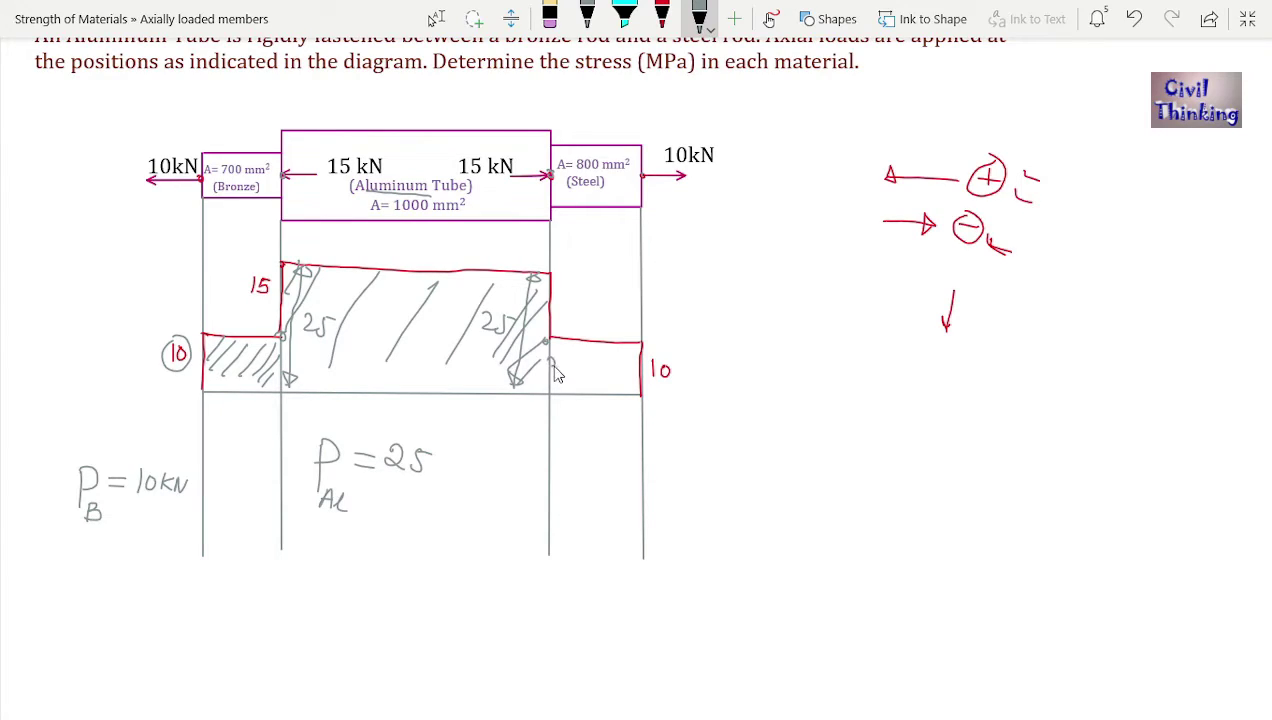
Step: Outline the steel region of the diagram and write P_s = 10 kN below it
{"action": "mouse_move", "coordinate": [547, 338]}
{"action": "left_mouse_down"}
{"action": "mouse_move", "coordinate": [548, 381]}
{"action": "mouse_move", "coordinate": [553, 343]}
{"action": "mouse_move", "coordinate": [644, 348]}
{"action": "mouse_move", "coordinate": [634, 388]}
{"action": "mouse_move", "coordinate": [616, 391]}
{"action": "mouse_move", "coordinate": [573, 391]}
{"action": "mouse_move", "coordinate": [550, 362]}
{"action": "mouse_move", "coordinate": [548, 387]}
{"action": "mouse_move", "coordinate": [636, 394]}
{"action": "mouse_move", "coordinate": [656, 388]}
{"action": "mouse_move", "coordinate": [660, 346]}
{"action": "mouse_move", "coordinate": [650, 396]}
{"action": "left_mouse_up"}
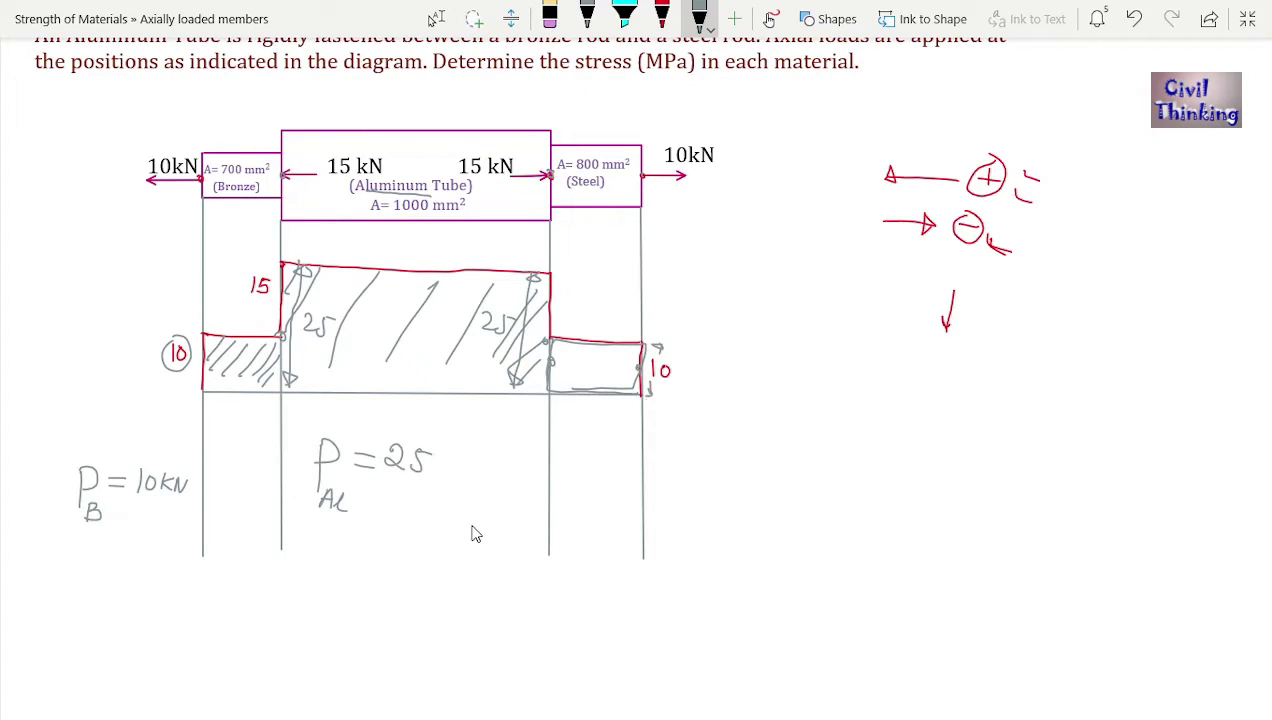
{"action": "left_click_drag", "start_coordinate": [432, 517], "coordinate": [431, 560]}
{"action": "mouse_move", "coordinate": [432, 519]}
{"action": "left_mouse_down"}
{"action": "mouse_move", "coordinate": [437, 581]}
{"action": "mouse_move", "coordinate": [454, 579]}
{"action": "mouse_move", "coordinate": [444, 561]}
{"action": "mouse_move", "coordinate": [445, 575]}
{"action": "mouse_move", "coordinate": [471, 541]}
{"action": "left_mouse_up"}
{"action": "mouse_move", "coordinate": [487, 529]}
{"action": "left_mouse_down"}
{"action": "mouse_move", "coordinate": [520, 532]}
{"action": "mouse_move", "coordinate": [530, 542]}
{"action": "mouse_move", "coordinate": [518, 543]}
{"action": "mouse_move", "coordinate": [553, 537]}
{"action": "left_mouse_up"}
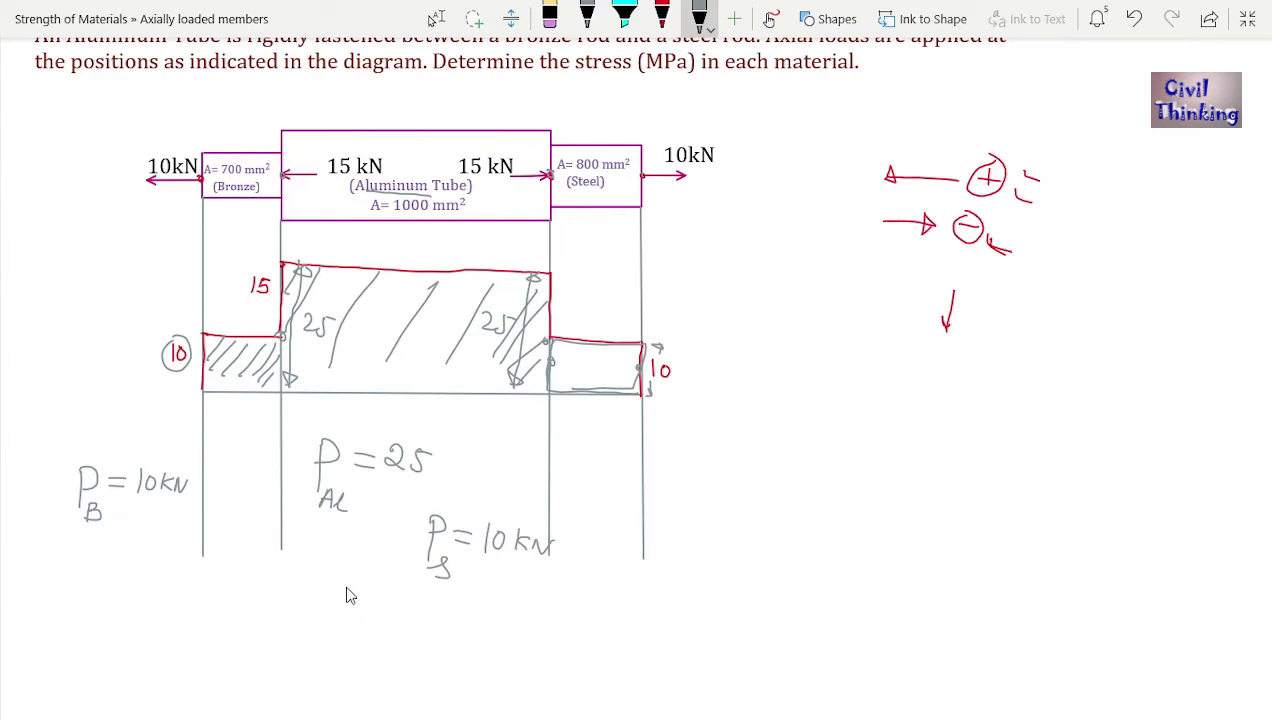